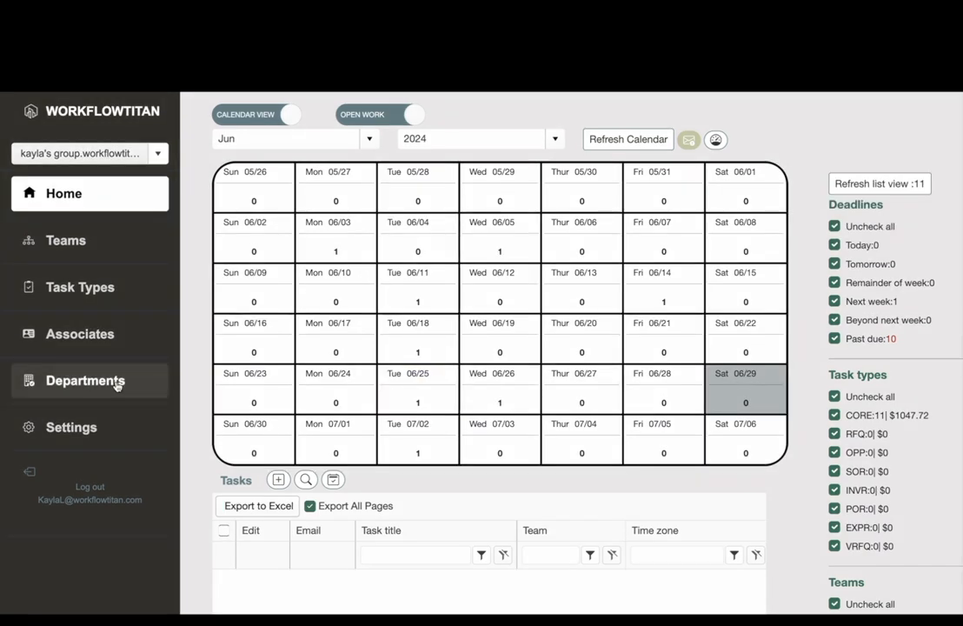
- Open a blank work instruction template from the department work instructions
left_click(117, 383)
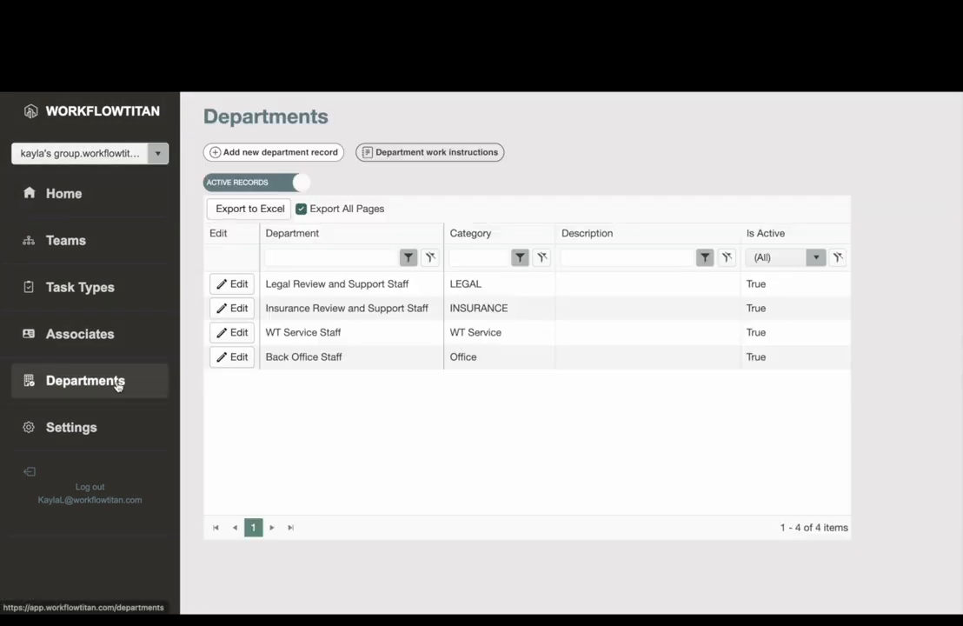
left_click(450, 160)
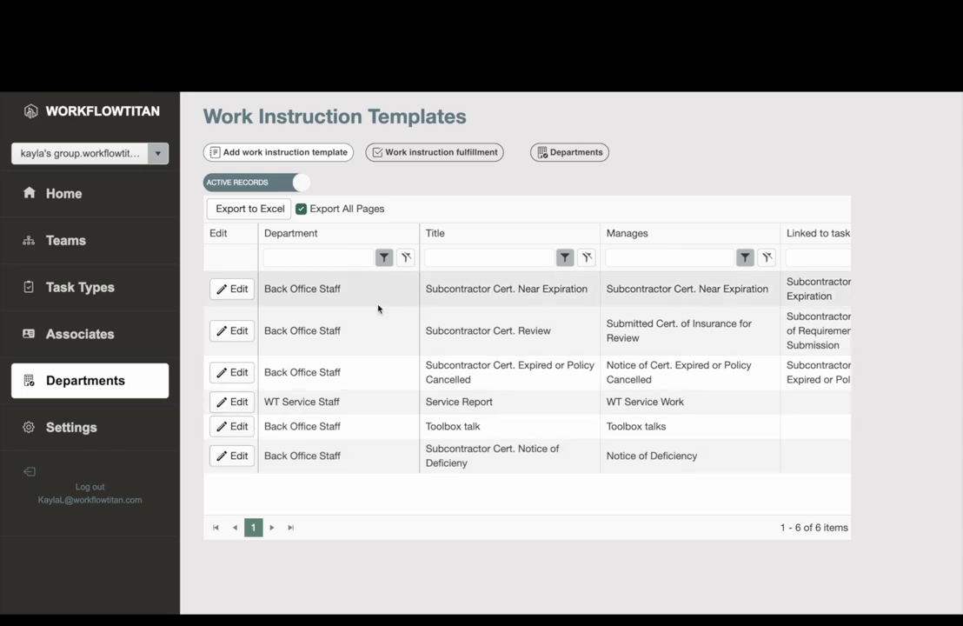
left_click(286, 157)
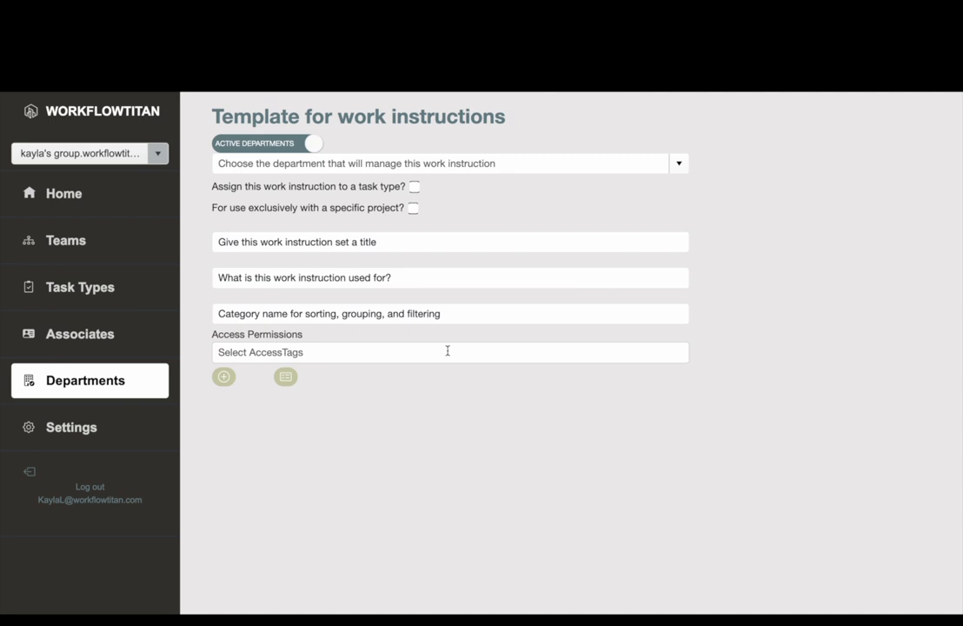
- Look at the fields of a new instruction row, discard it and return to the work instruction templates
left_click(225, 378)
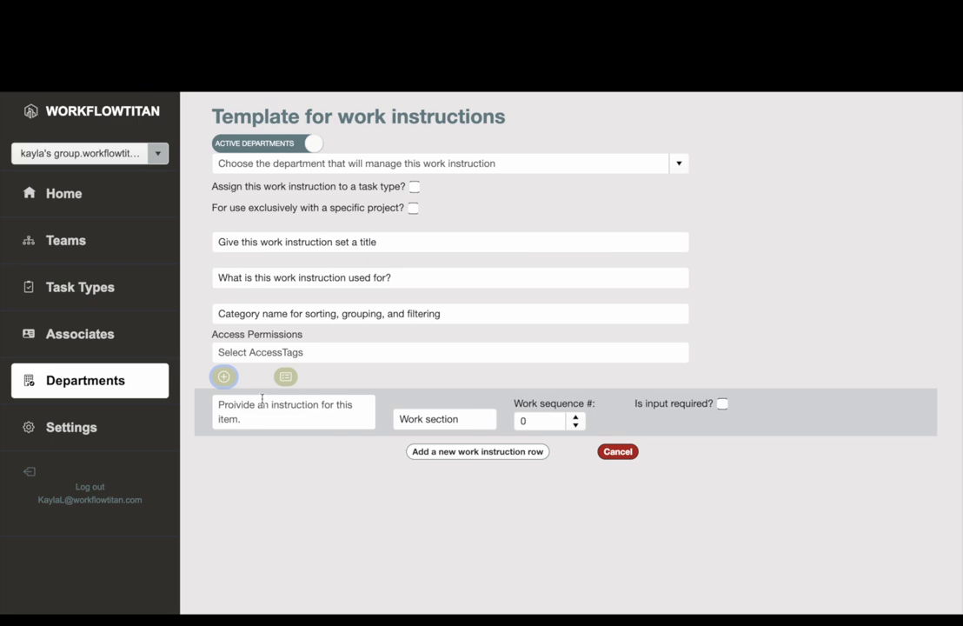
left_click(624, 453)
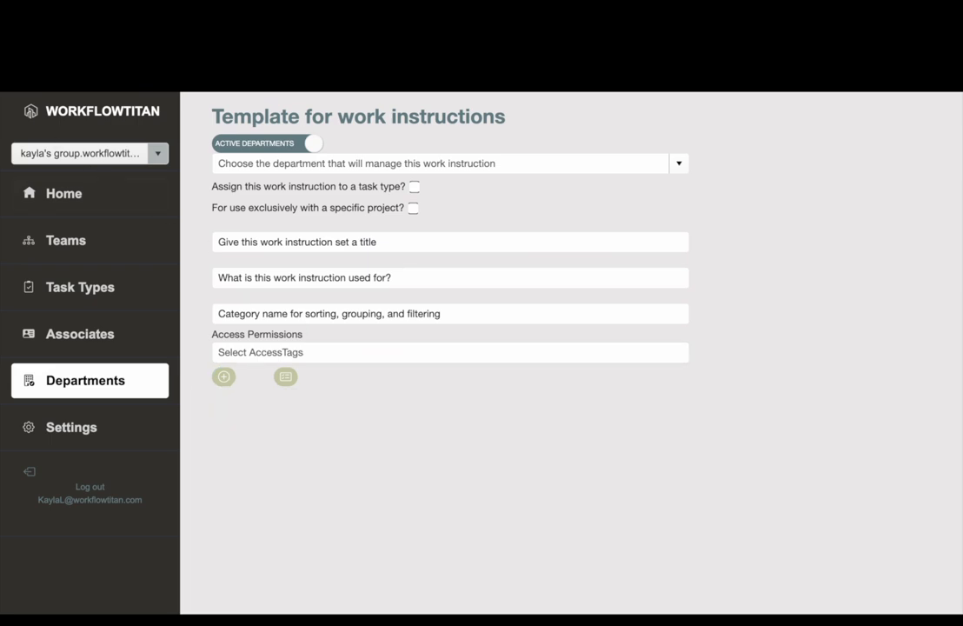
key("alt+Left")
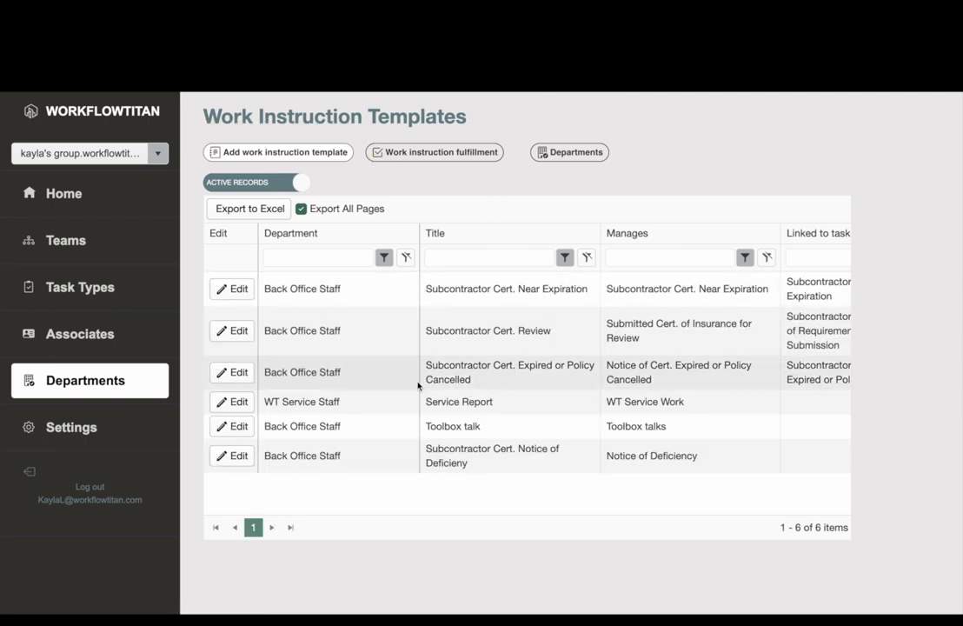
- Open the Toolbox talk template and examine its instructions and the data input types offered for the document number, keeping number
left_click(233, 426)
scroll(261, 426, "down", 5)
scroll(282, 423, "down", 3)
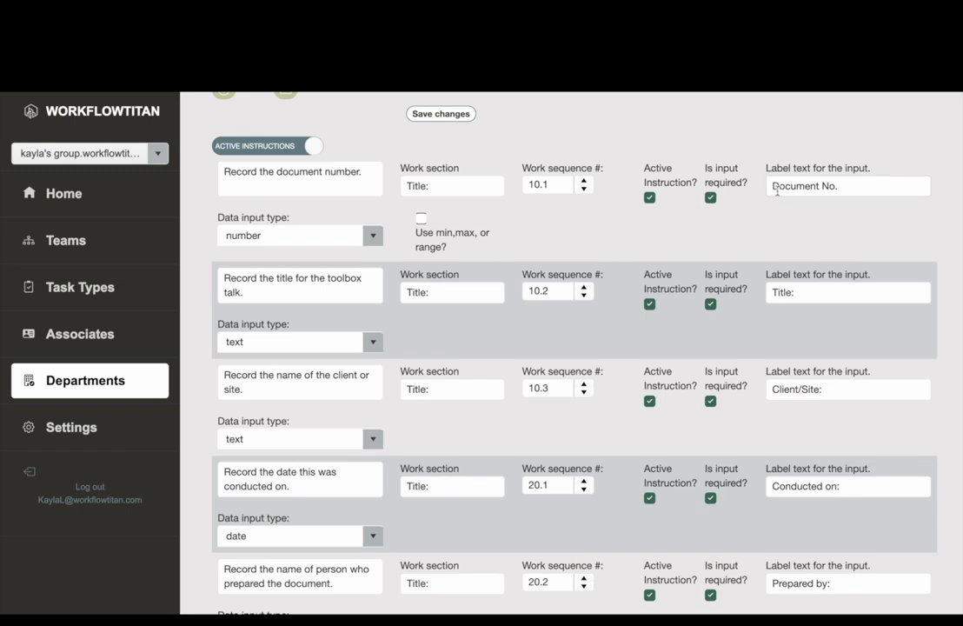
left_click(372, 238)
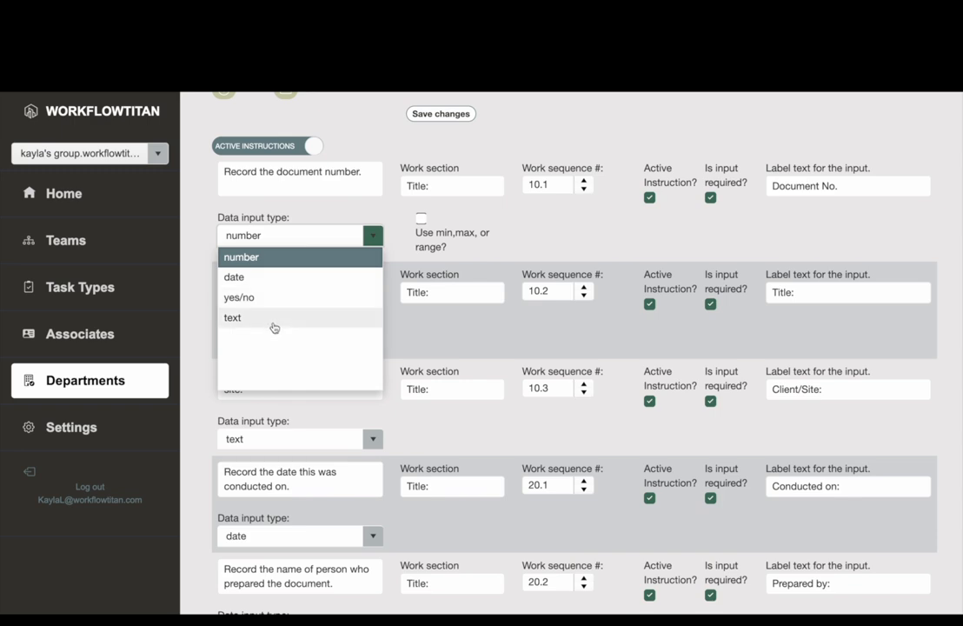
left_click(280, 264)
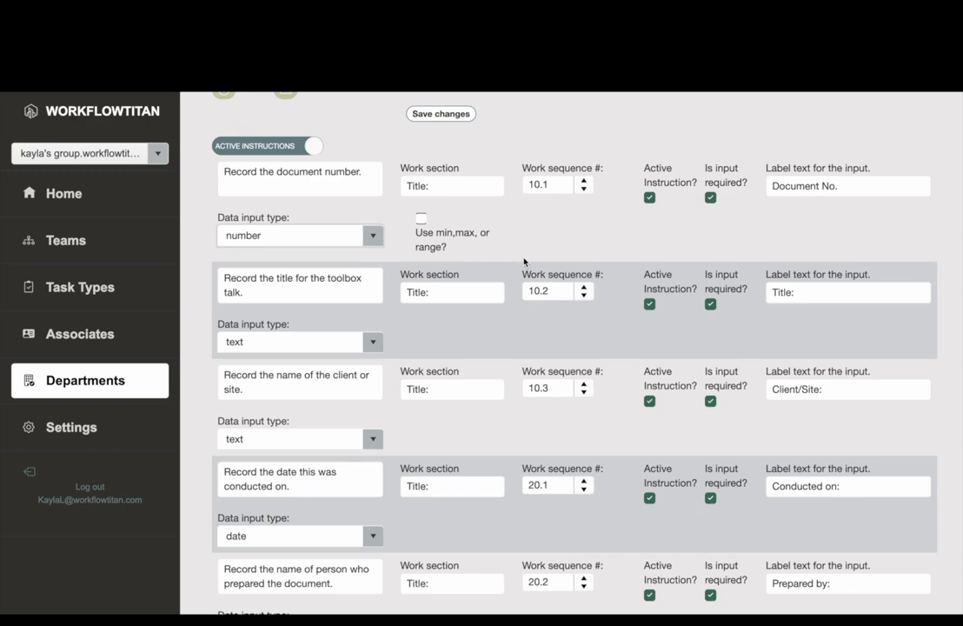
scroll(524, 261, "up", 5)
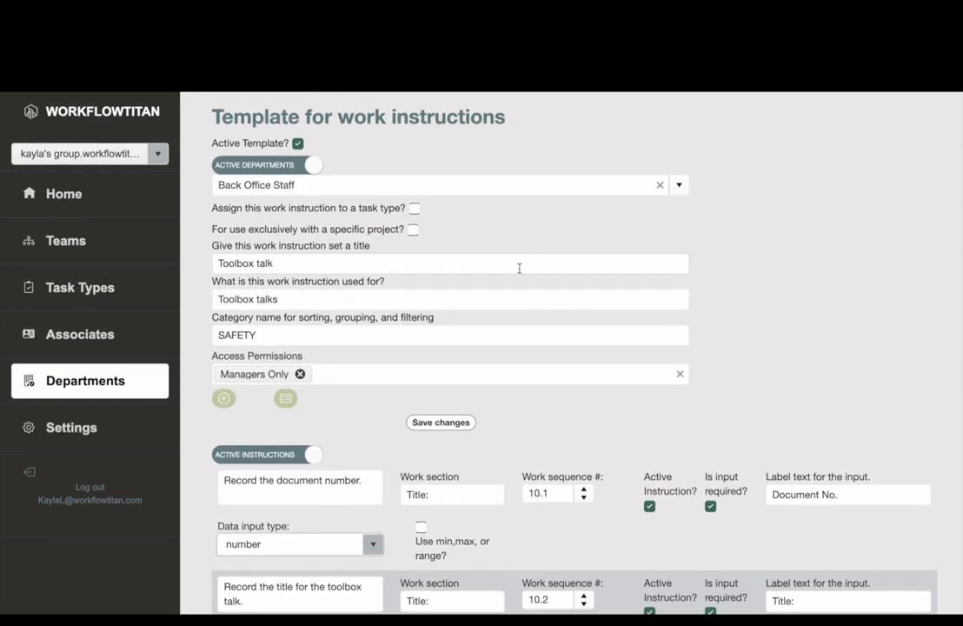
- Open the Schedule Roofing Installation task listed for Tuesday 06/25 in the home calendar
left_click(65, 193)
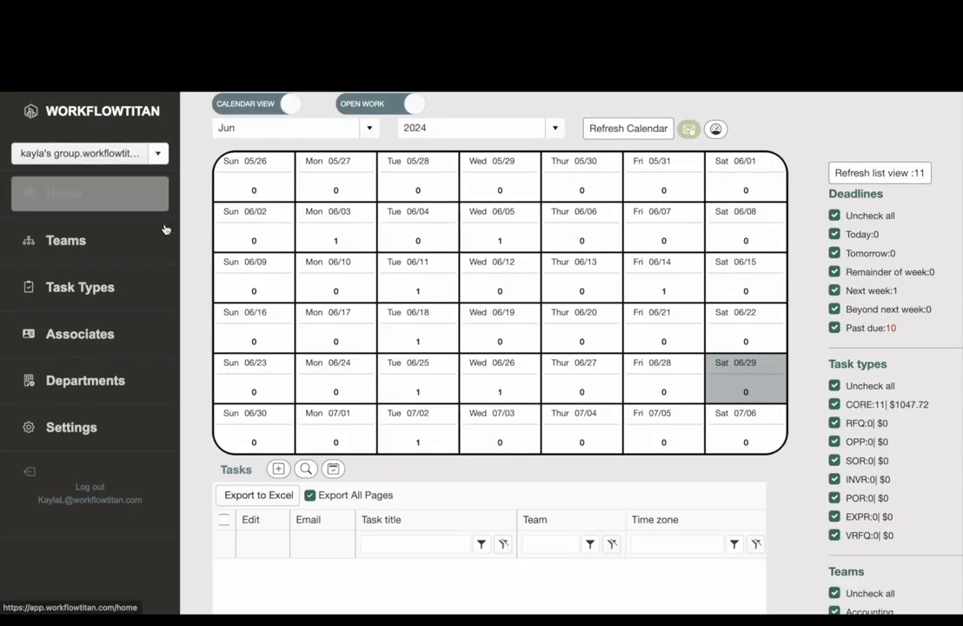
scroll(188, 235, "down", 1)
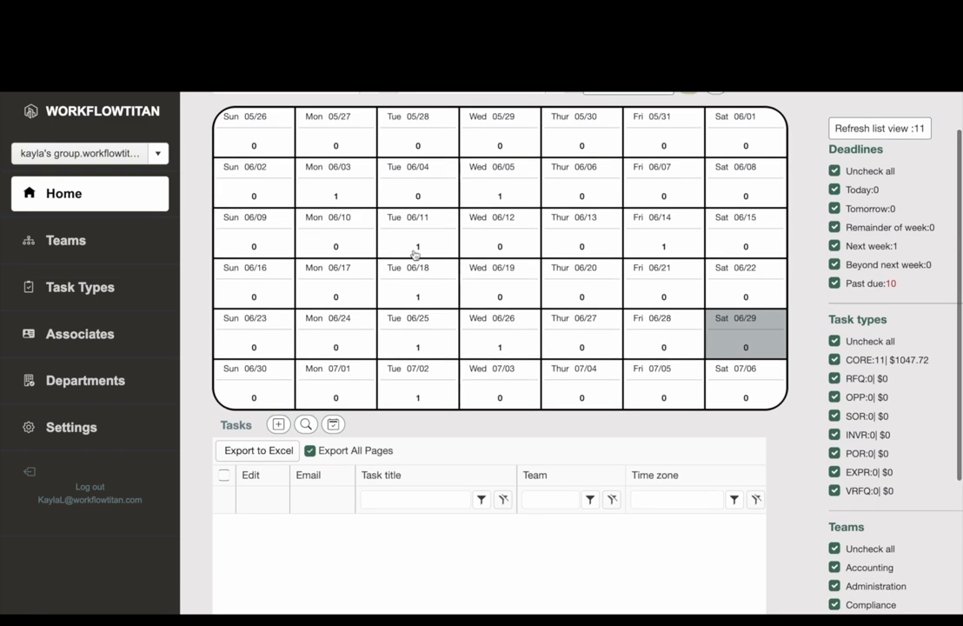
left_click(440, 328)
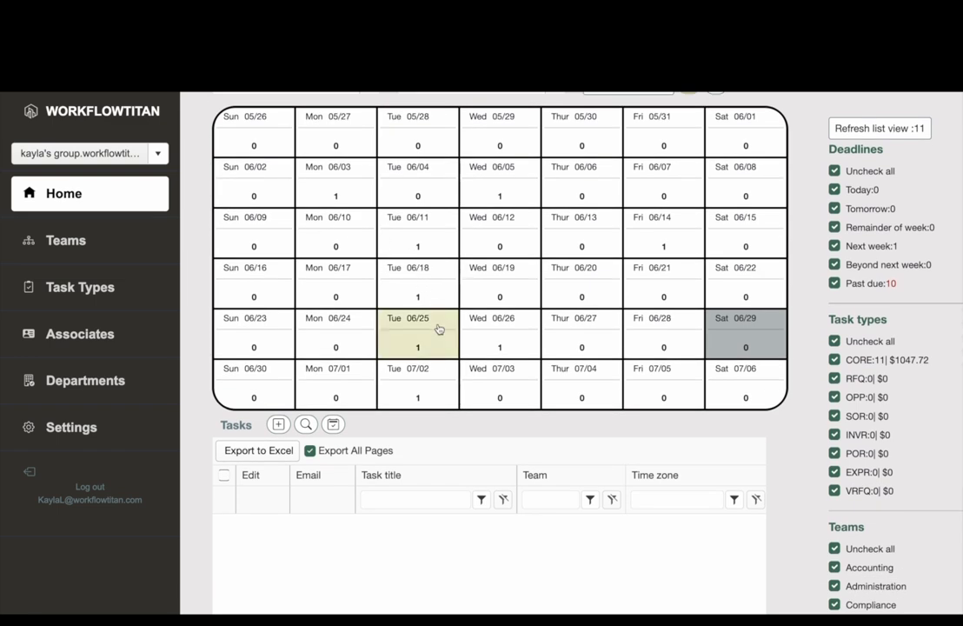
scroll(439, 328, "down", 3)
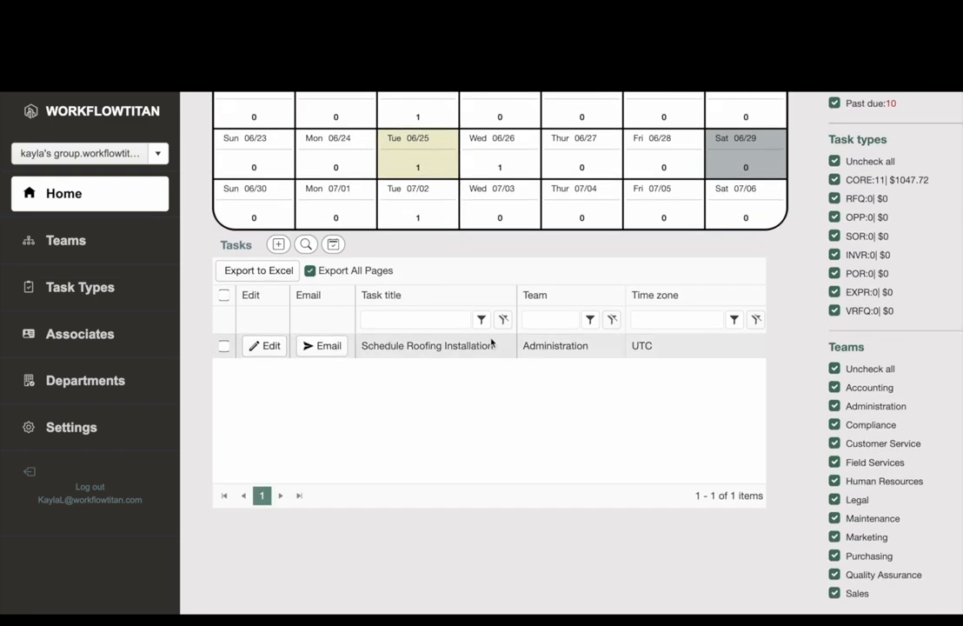
left_click(266, 346)
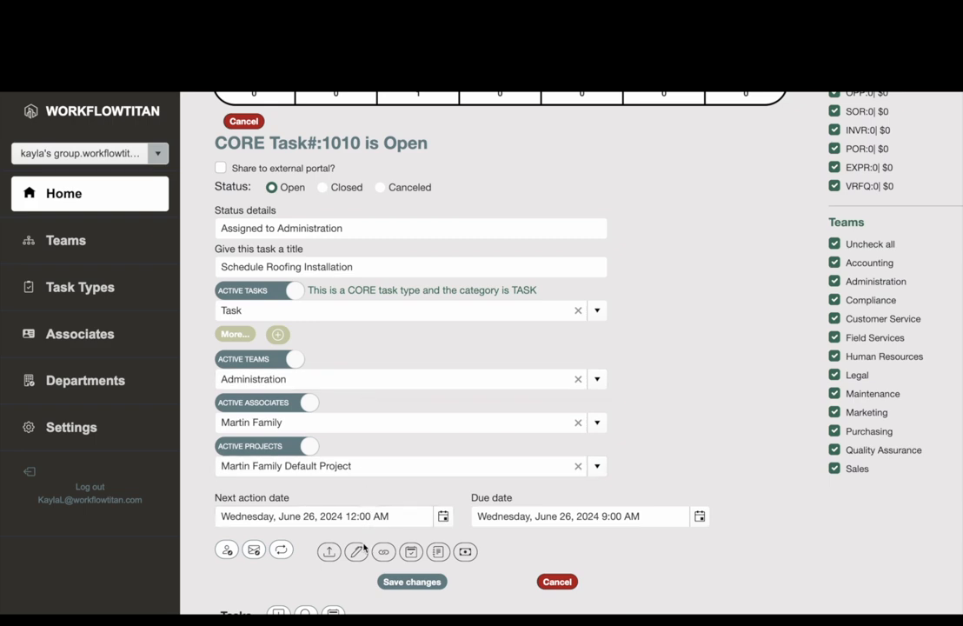
- Add the existing Toolbox talk work instruction set to the open task through its work instruction fulfillment
left_click(360, 554)
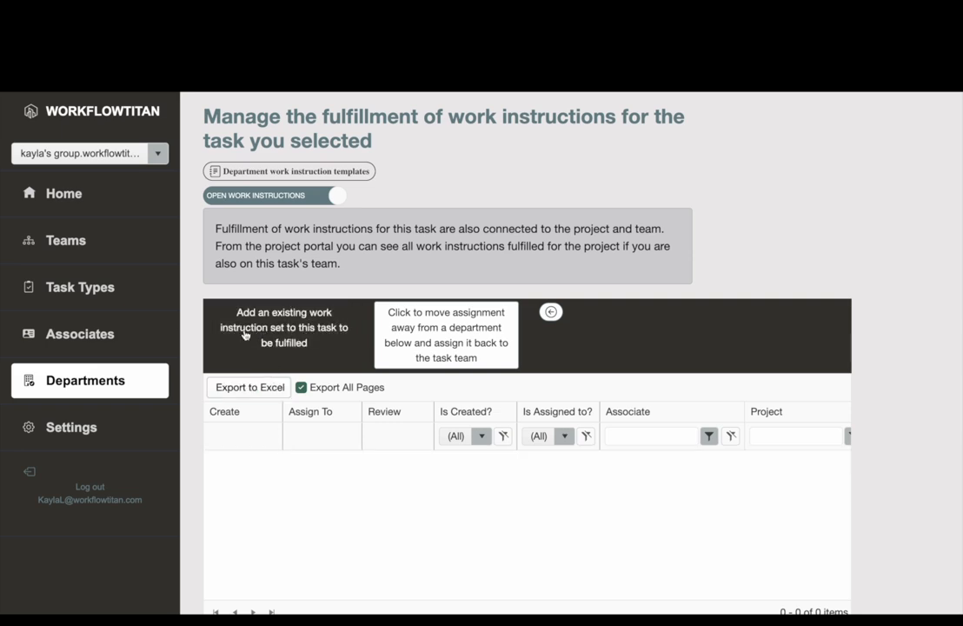
left_click(307, 341)
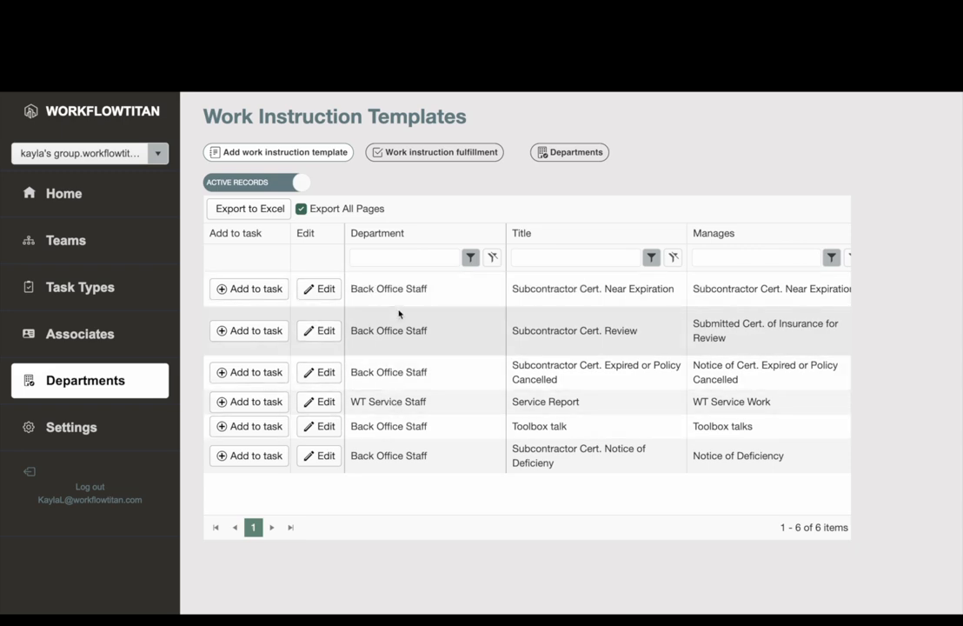
left_click(264, 427)
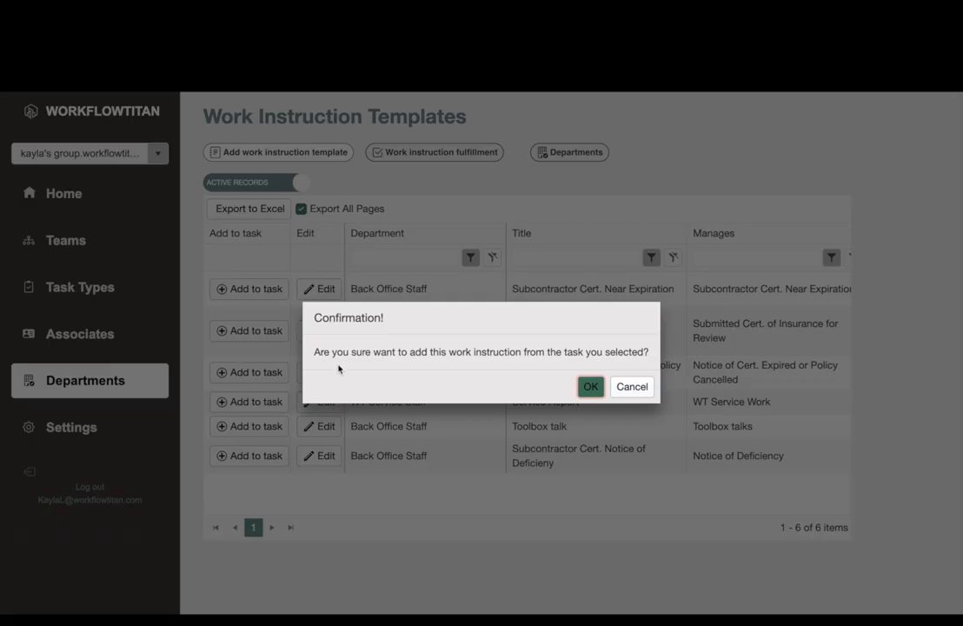
left_click(588, 387)
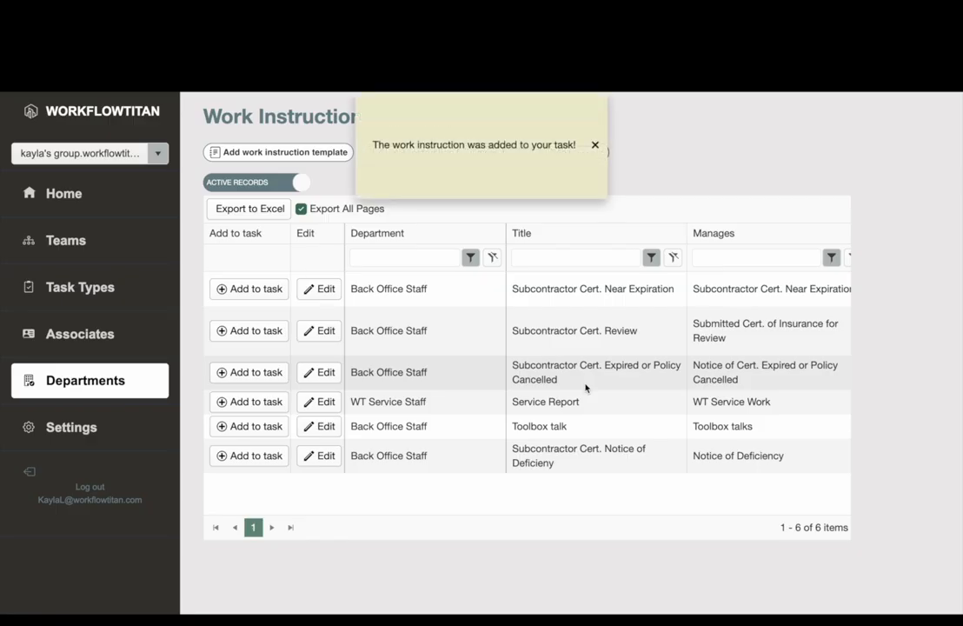
left_click(593, 147)
- Reopen the Schedule Roofing Installation task and check the work instructions listed in its fulfillment
left_click(86, 205)
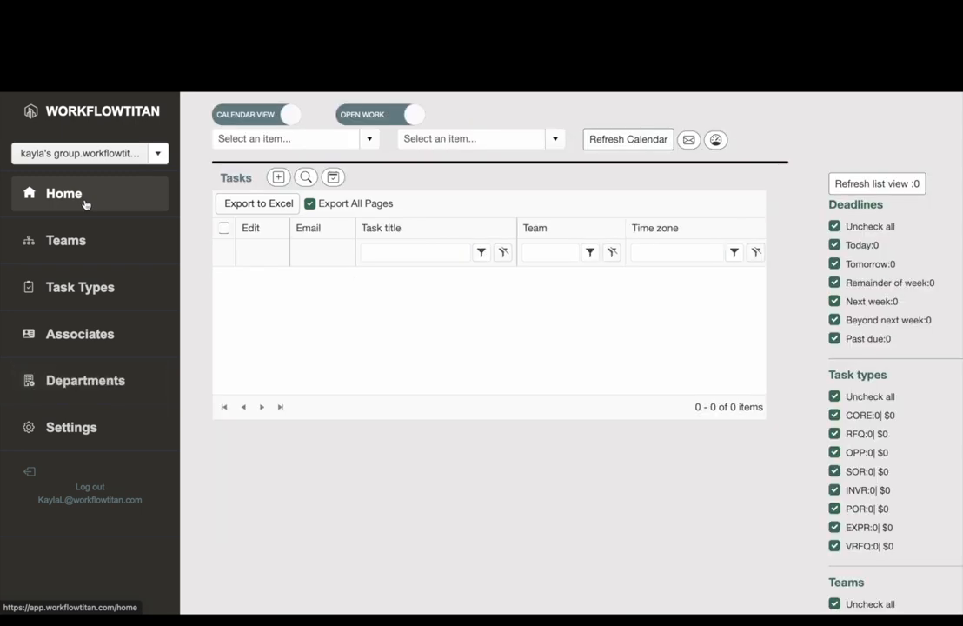
scroll(395, 389, "down", 5)
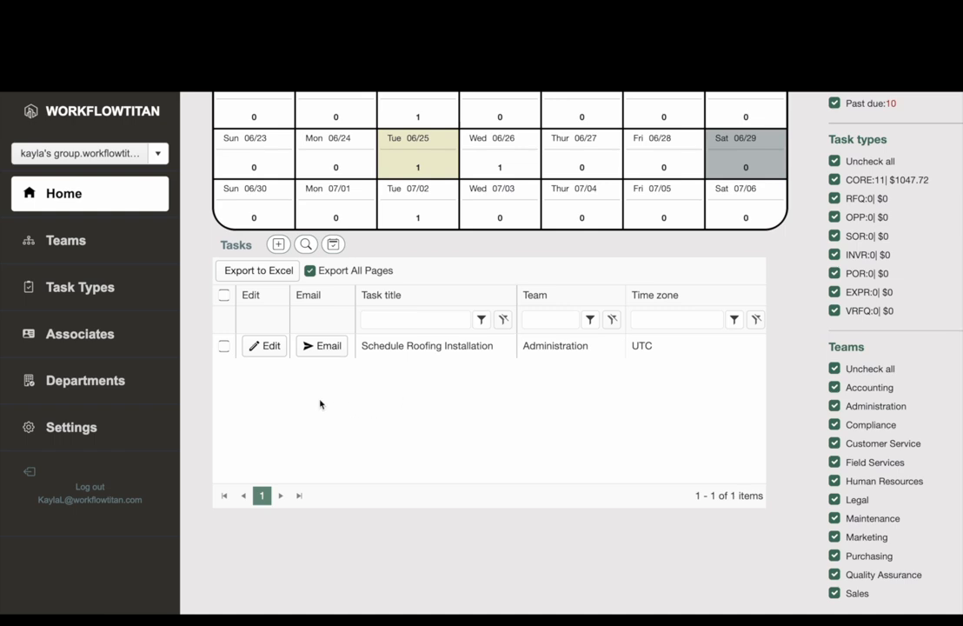
left_click(270, 349)
scroll(387, 400, "down", 1)
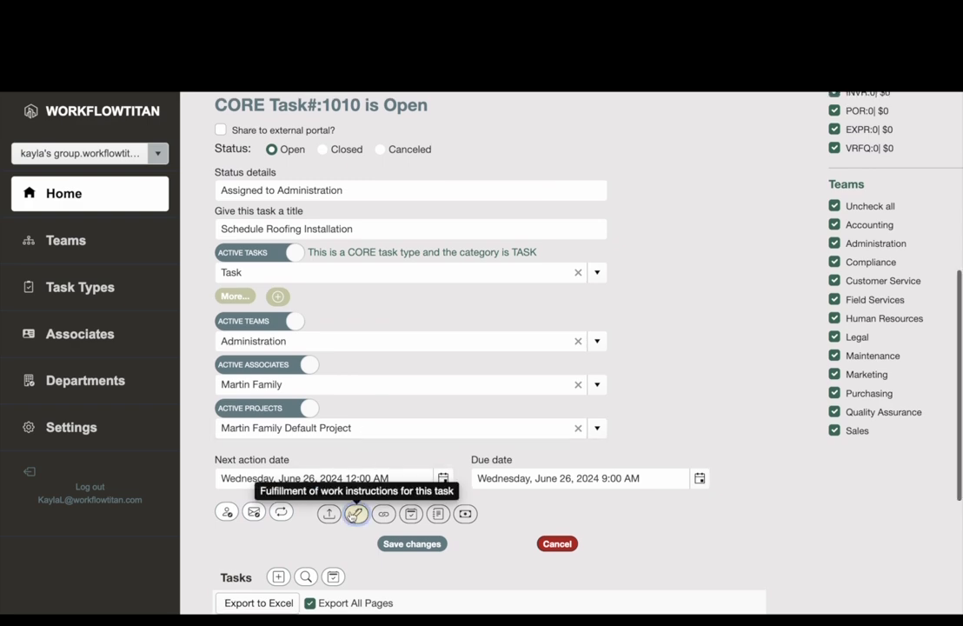
left_click(354, 513)
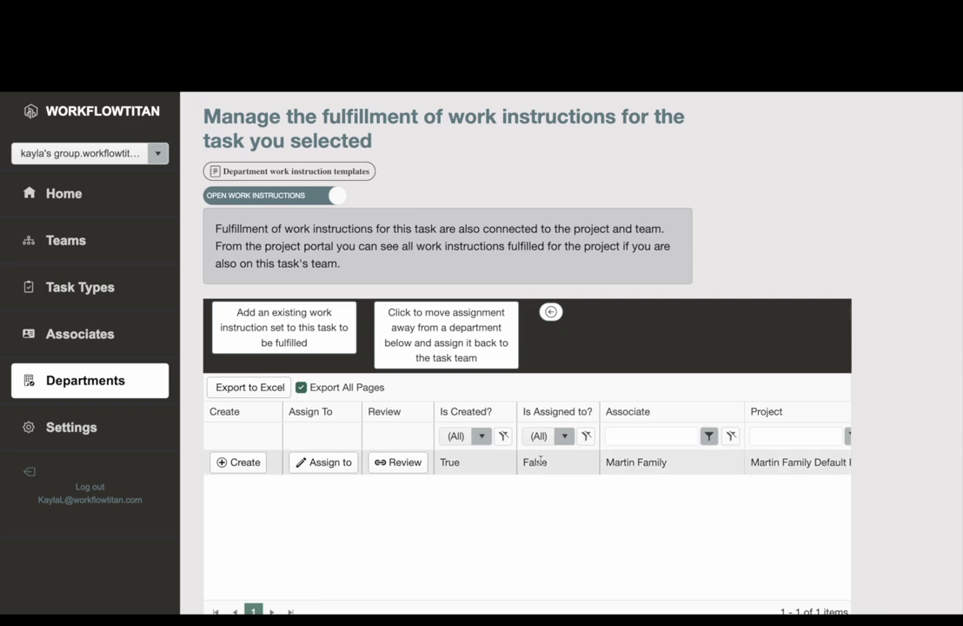
scroll(534, 461, "right", 3)
- From the departments' work instruction fulfillment, open the fourth listed record, a Toolbox talk, for review and examine its details
left_click(68, 205)
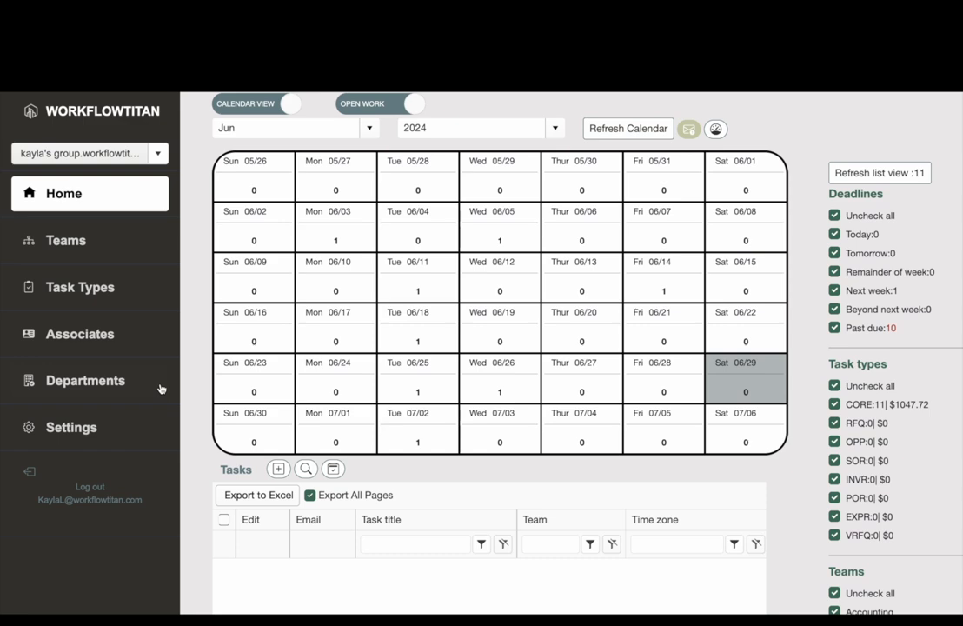
left_click(94, 383)
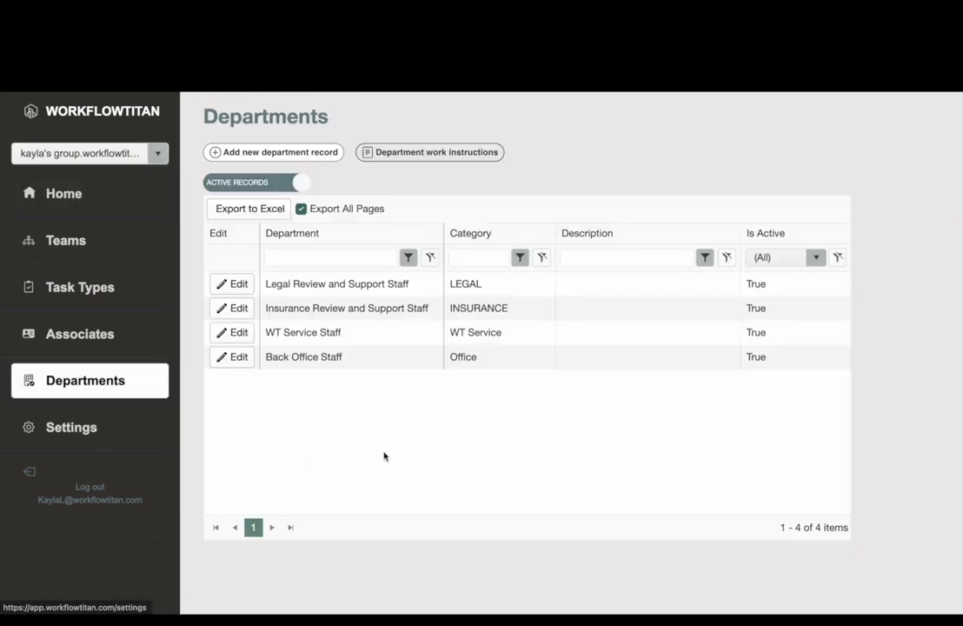
left_click(469, 158)
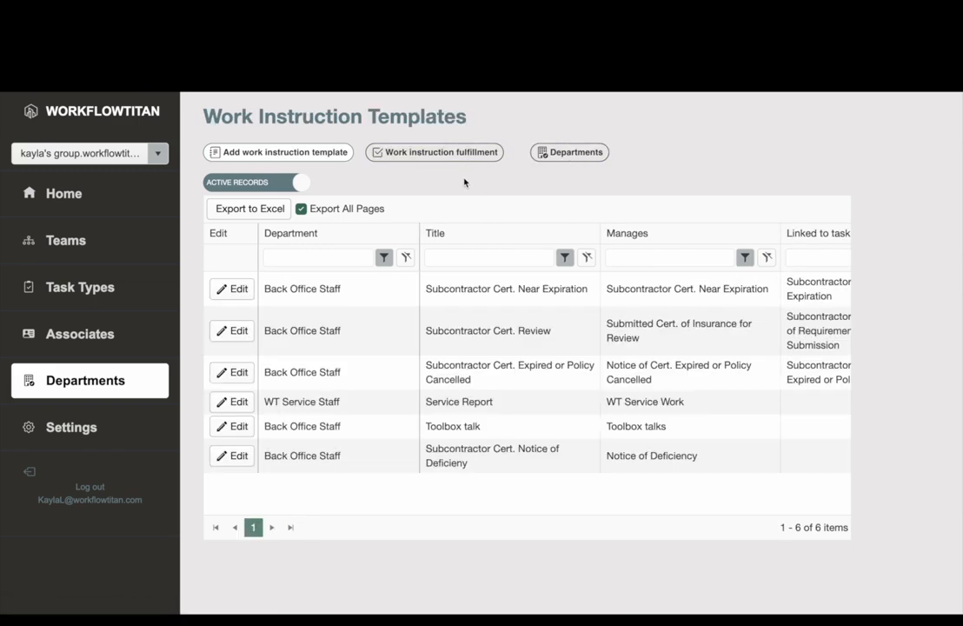
left_click(476, 161)
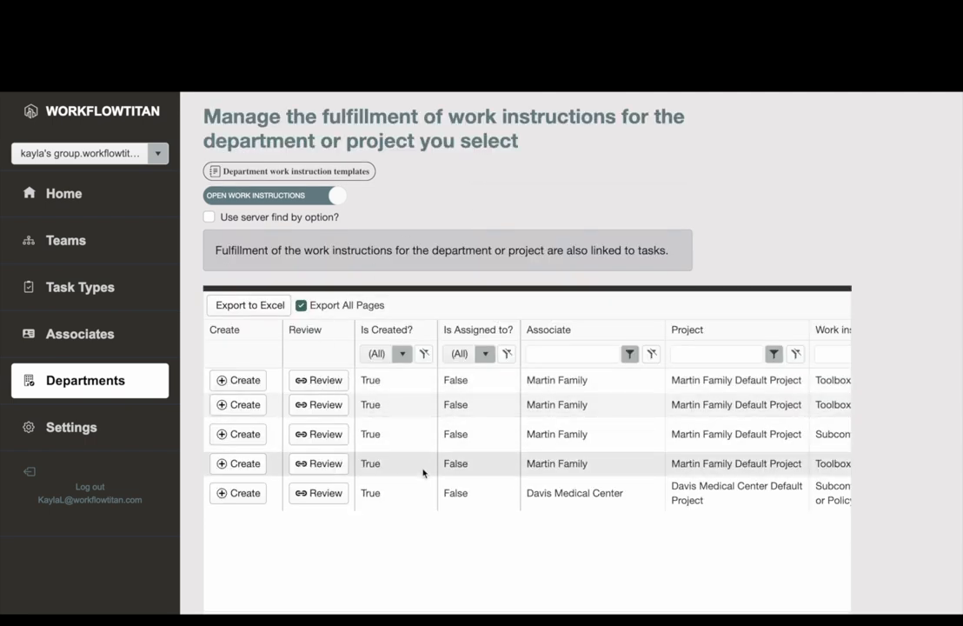
left_click(338, 467)
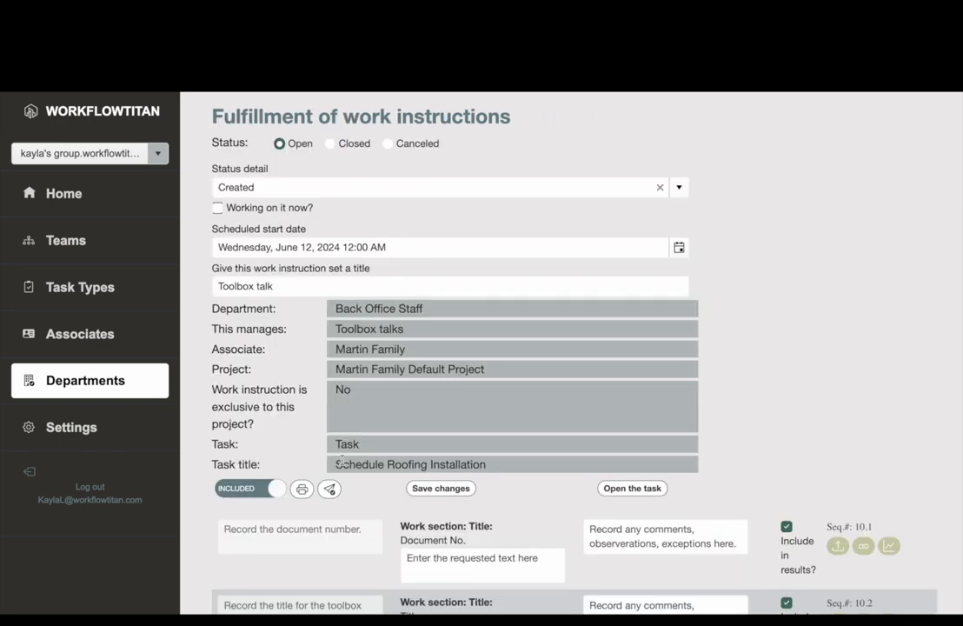
scroll(524, 431, "down", 1)
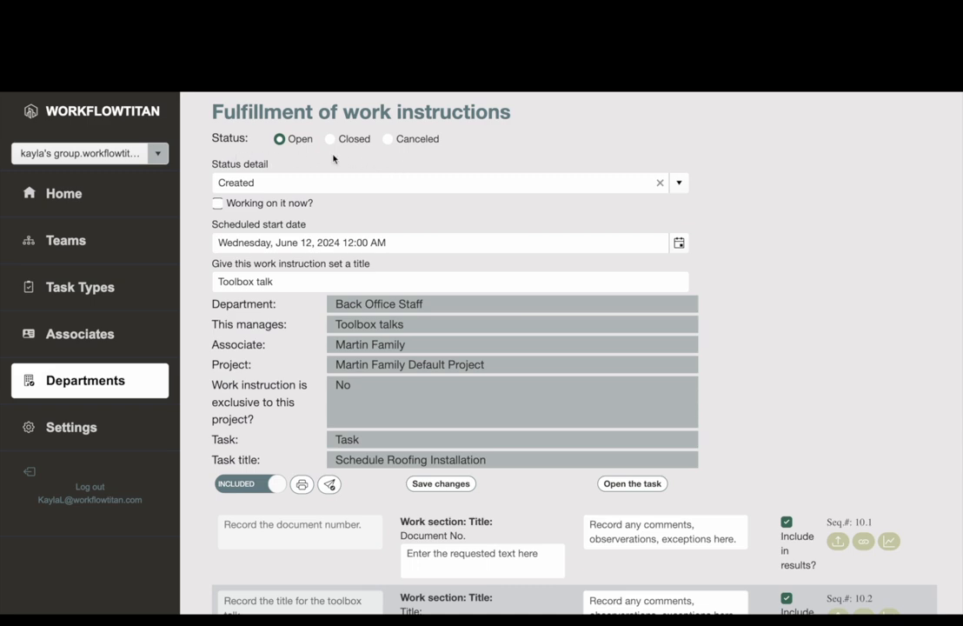
scroll(427, 265, "down", 5)
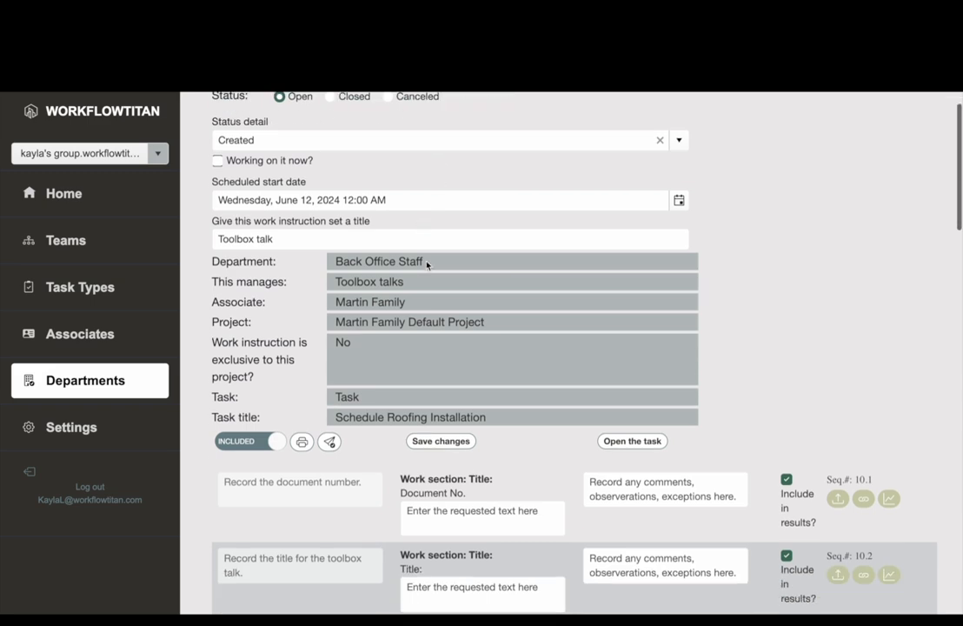